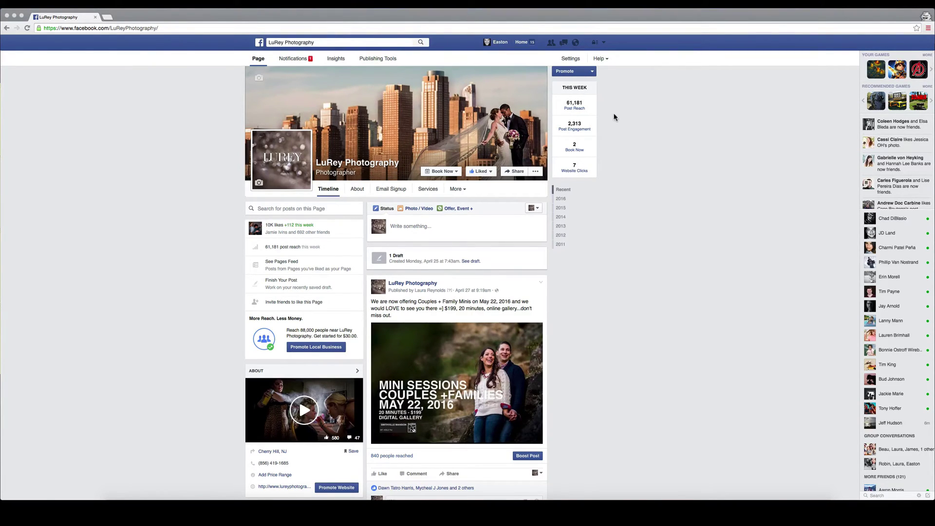
Open the account menu from the LuRey Photography page's top bar
click(603, 43)
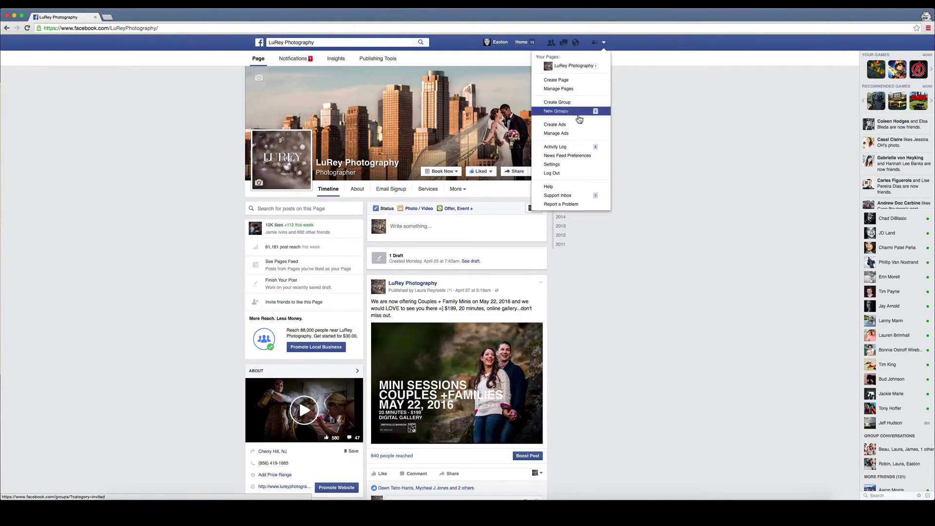
Go to Ads Manager and open the Facebook Pixel page via Tools > Pixels
click(574, 134)
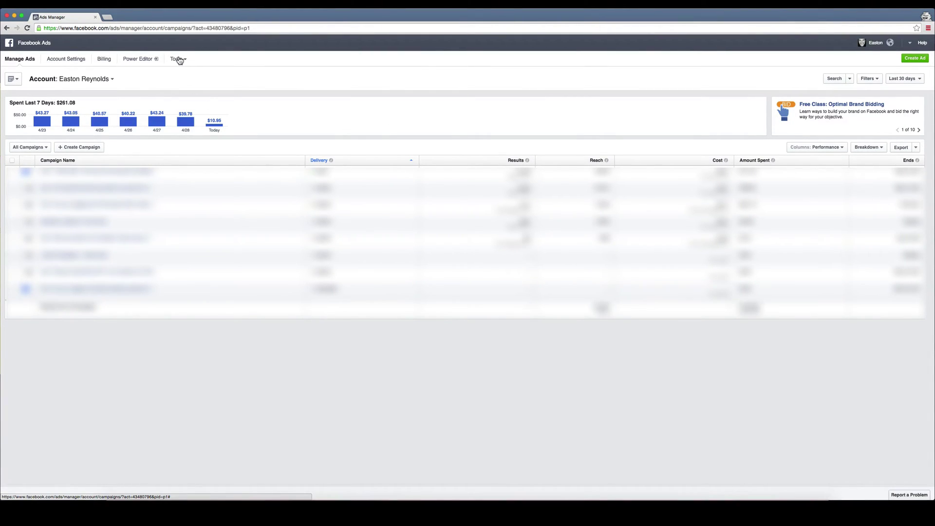
click(176, 60)
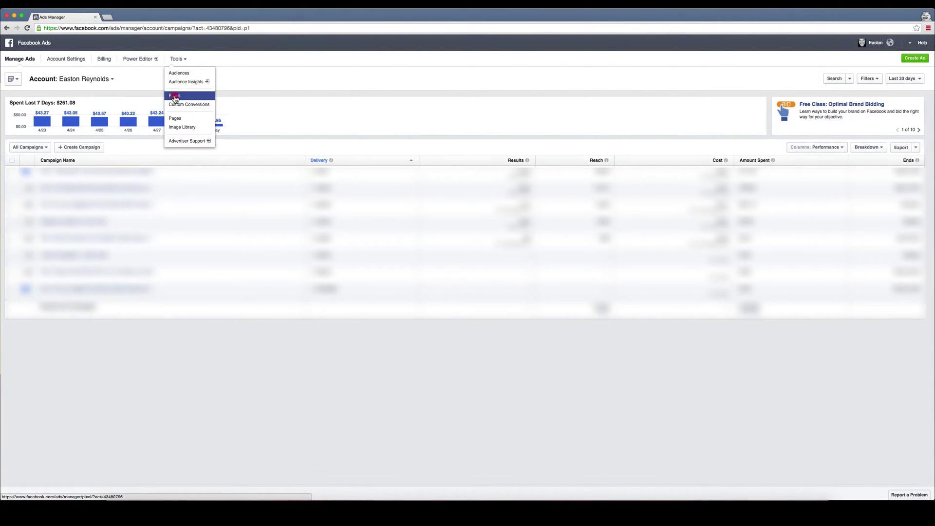
click(175, 97)
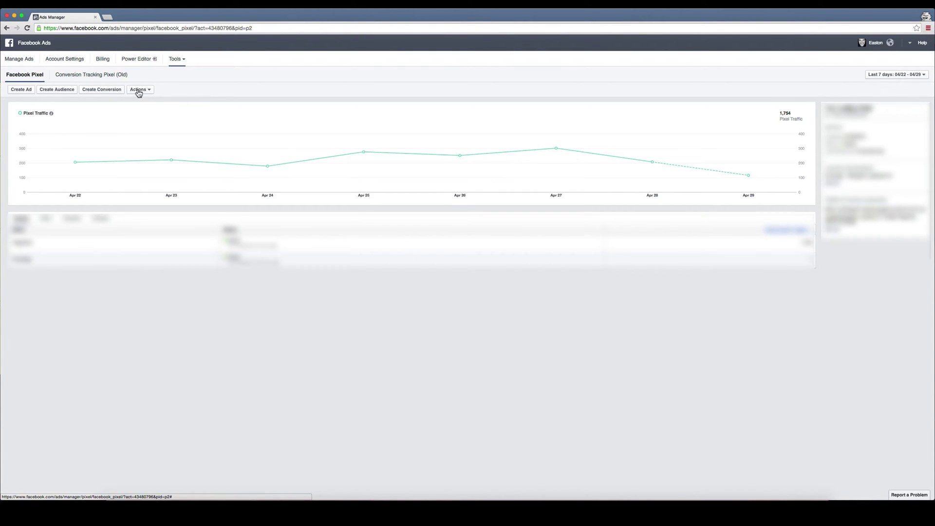
Show the pixel base code using Actions > View Pixel Code
click(138, 92)
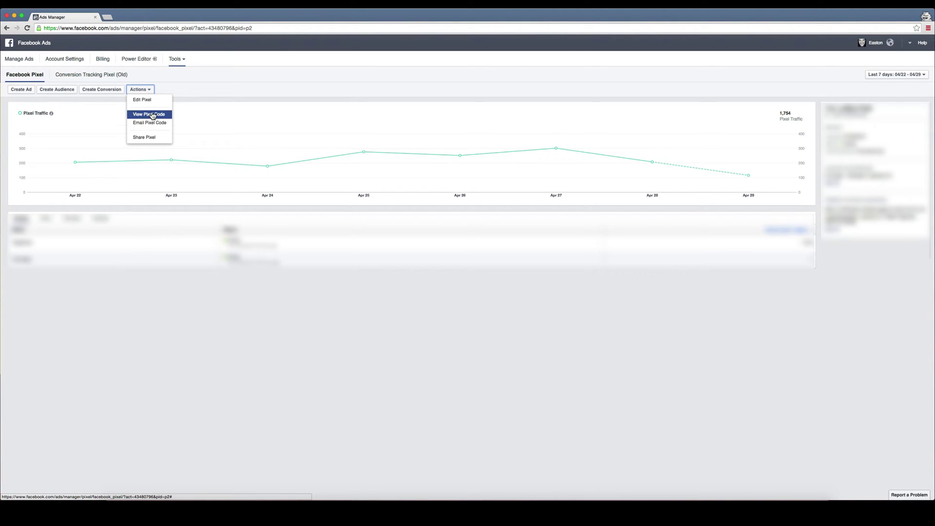
click(142, 115)
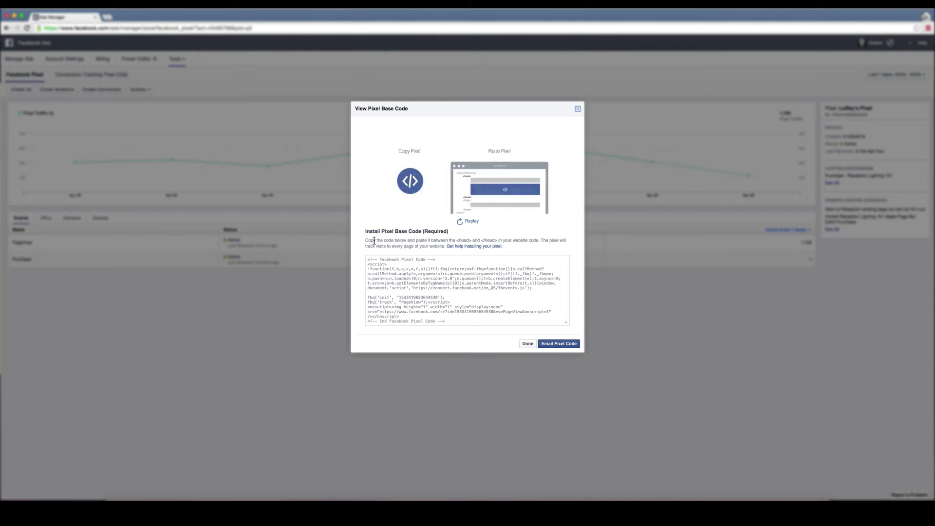
Select all the pixel base code, then close the dialog with Done
click(456, 279)
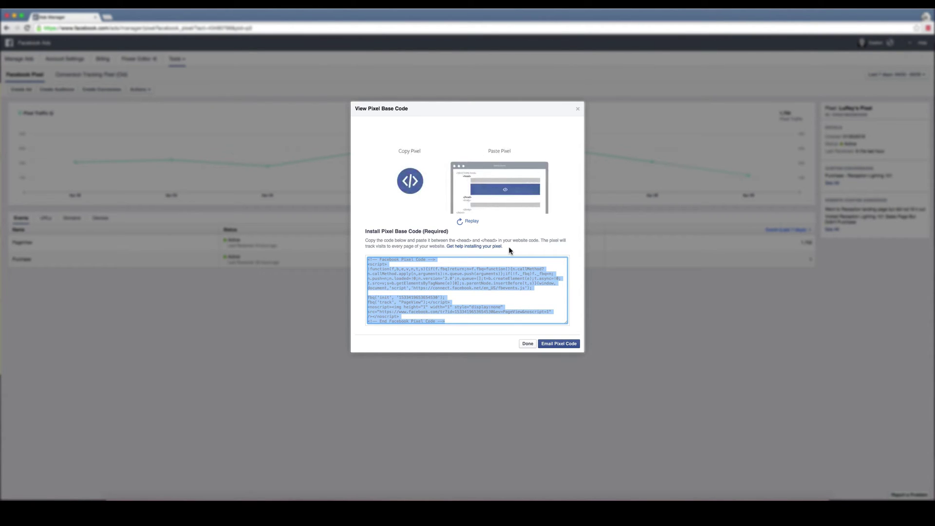
click(528, 344)
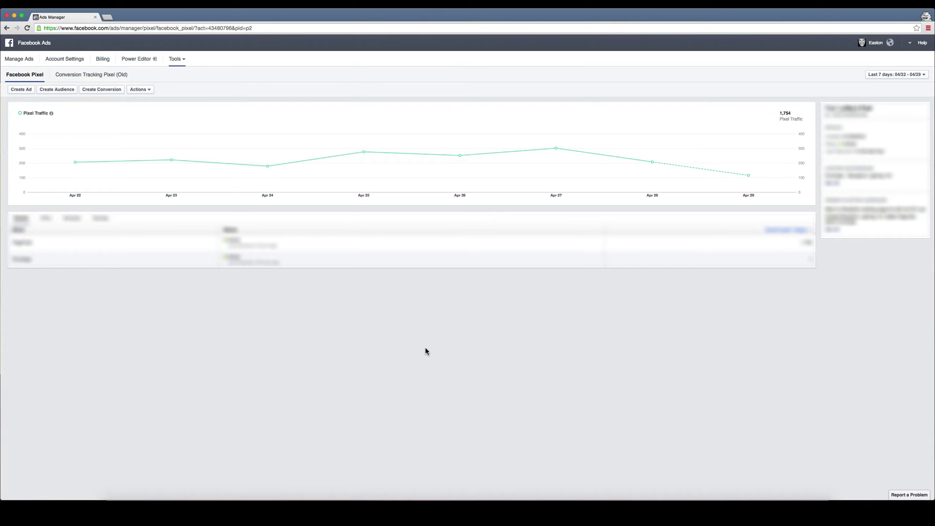
Dismiss the pixel Actions list and bring up the Tools menu to reach Audiences
click(147, 91)
click(176, 58)
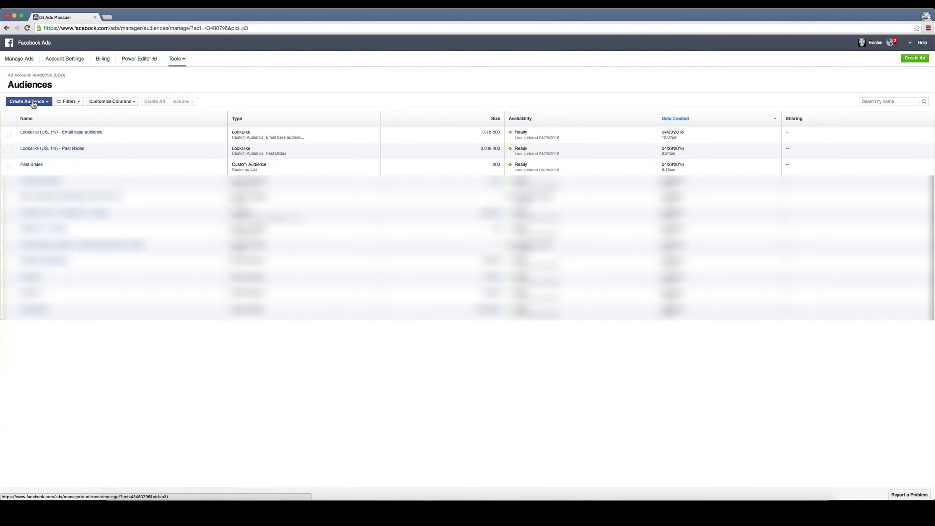
click(28, 105)
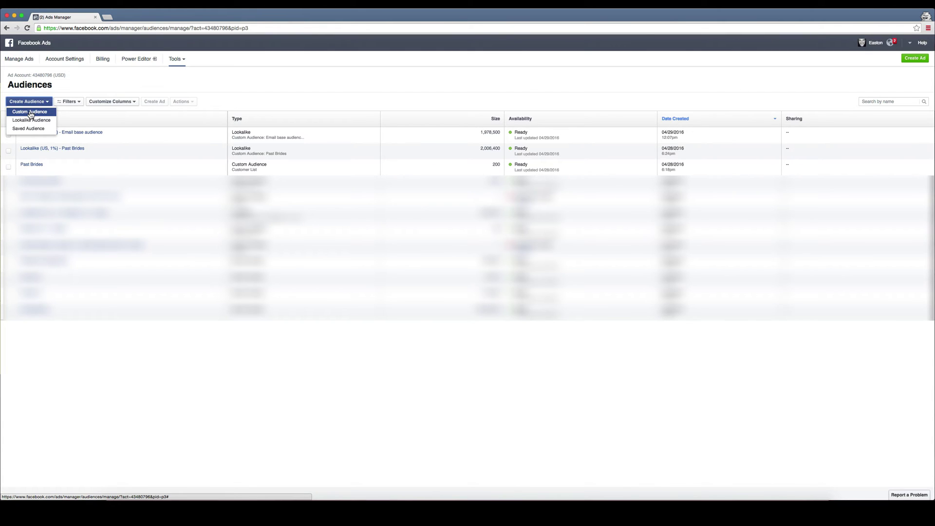
click(29, 112)
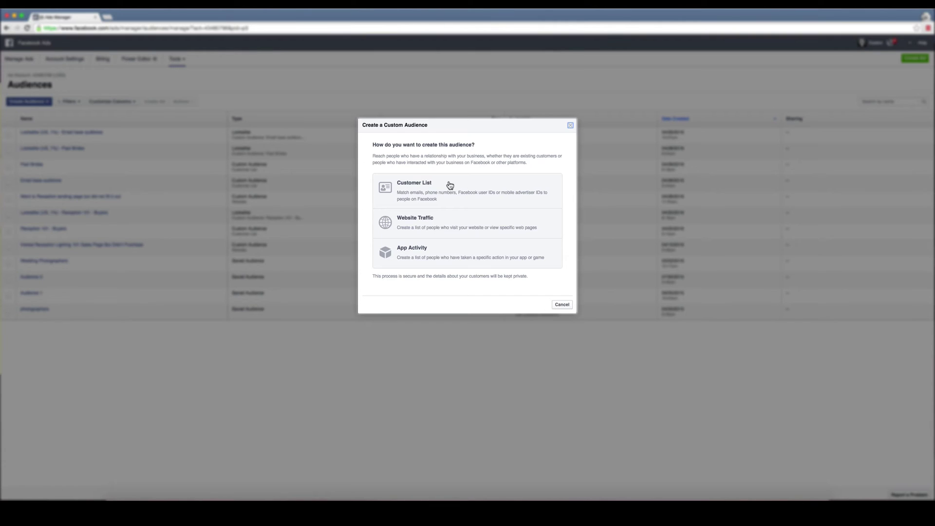
click(448, 187)
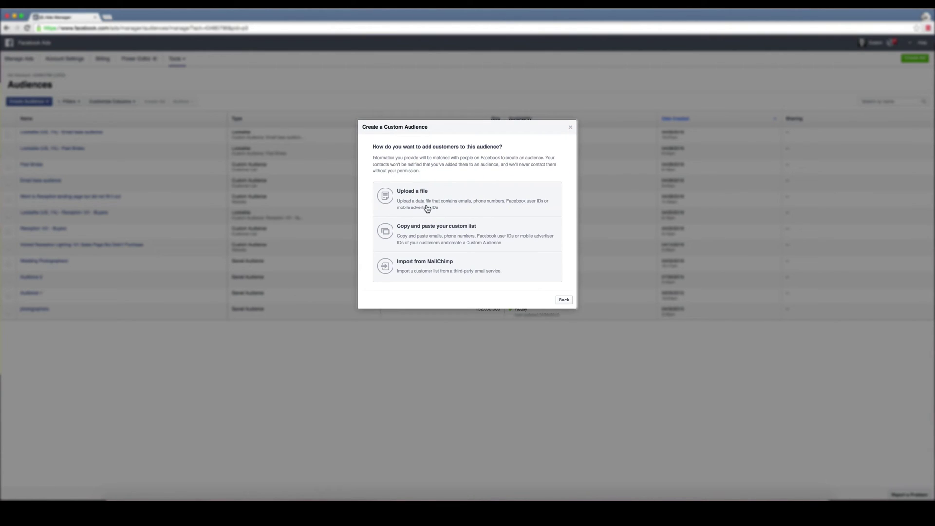
click(451, 198)
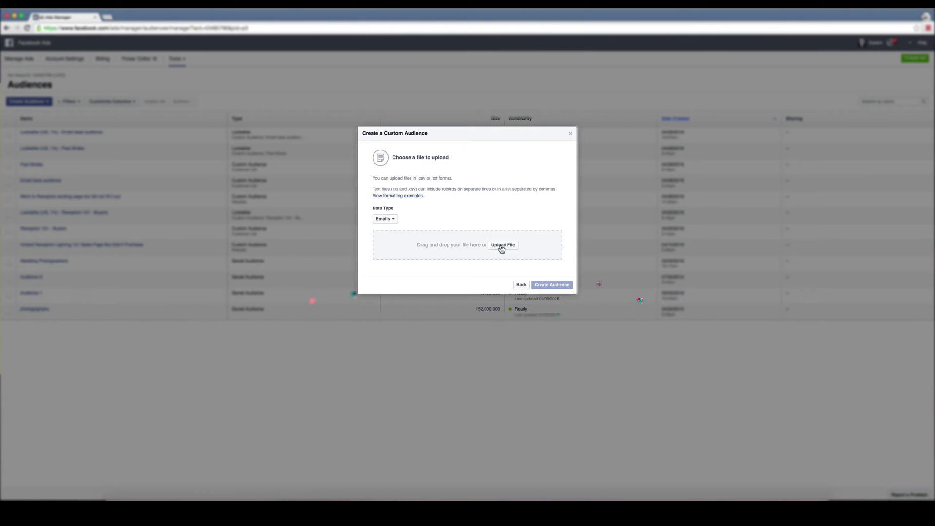
click(522, 286)
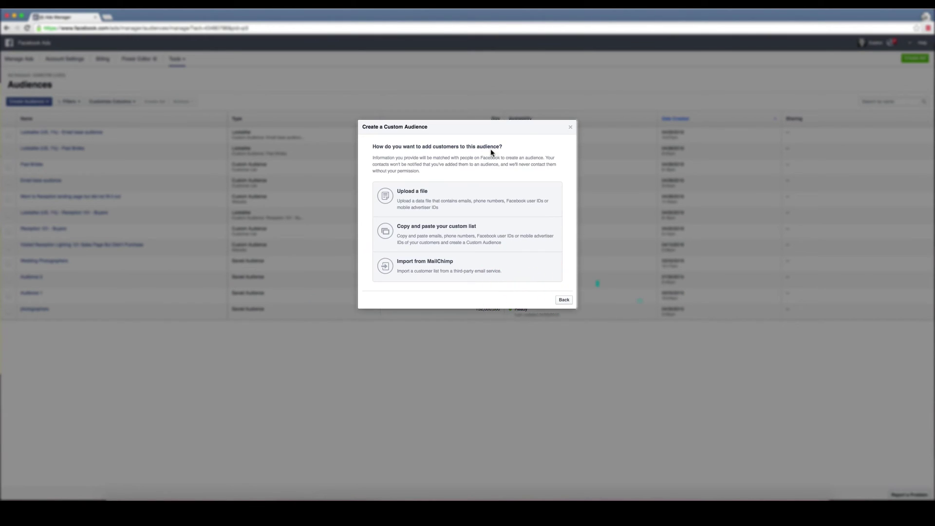
click(563, 300)
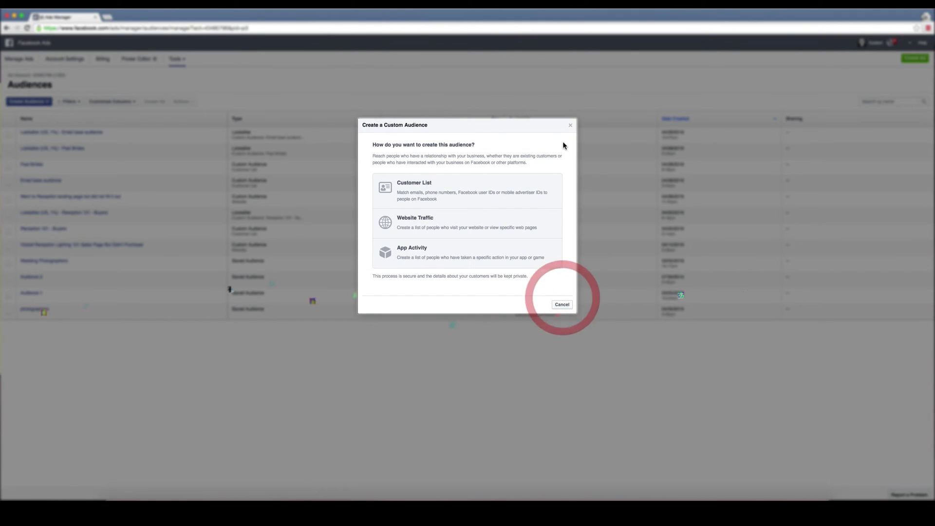
click(570, 126)
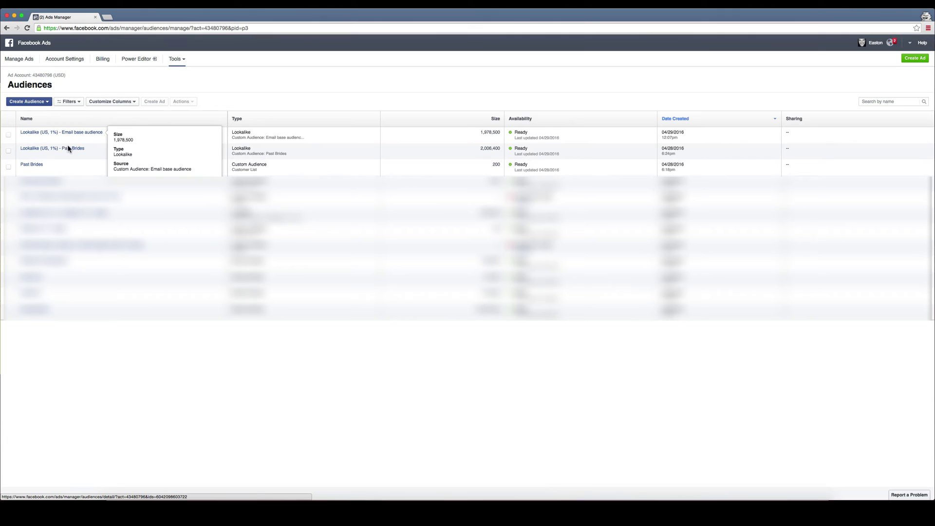
mouse_move(57, 151)
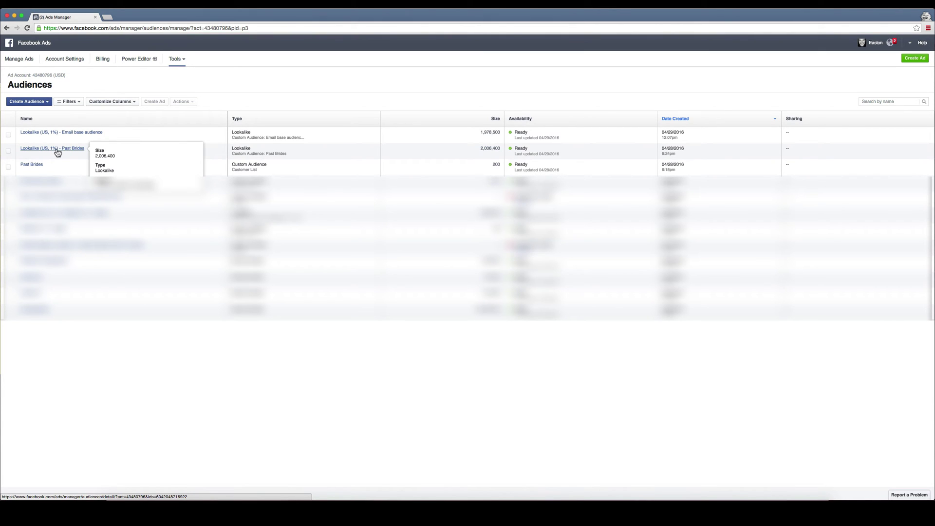
mouse_move(32, 168)
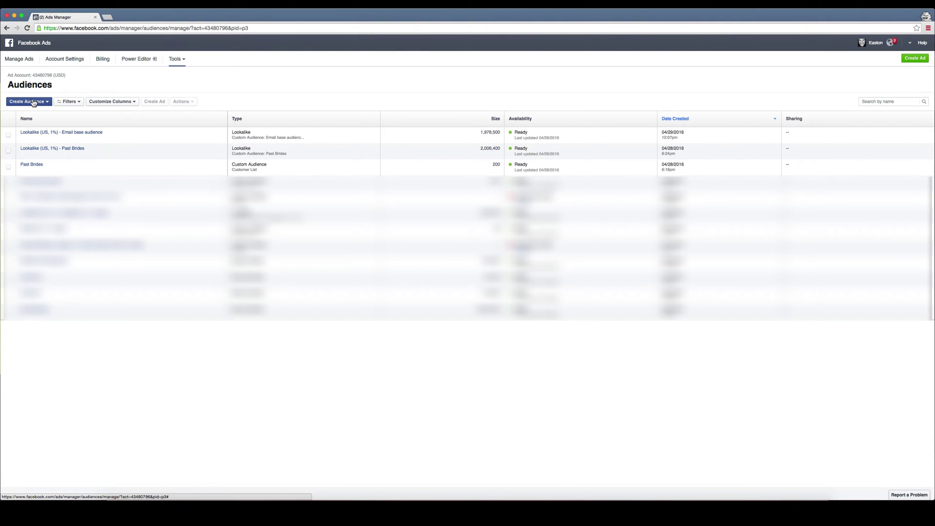
Tick the Past Brides audience and review its Actions options without choosing one
click(8, 166)
click(183, 101)
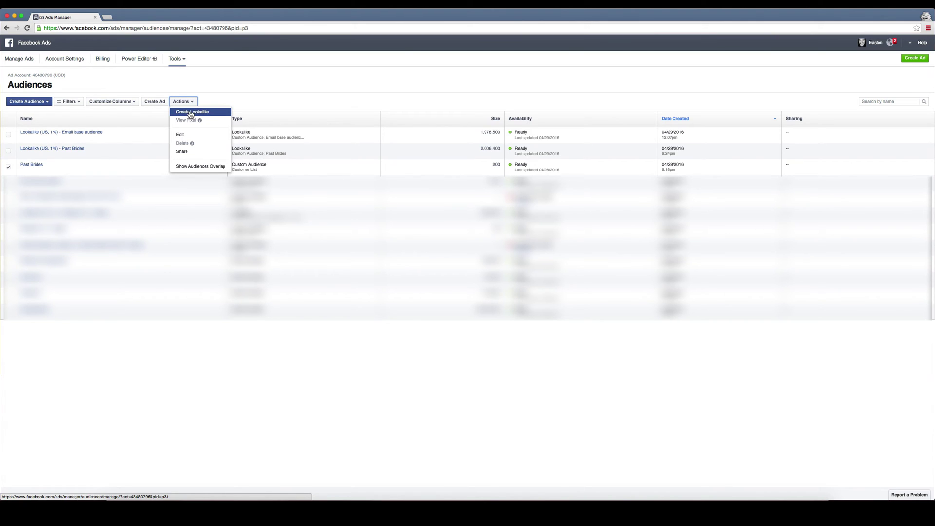
click(271, 89)
mouse_move(71, 148)
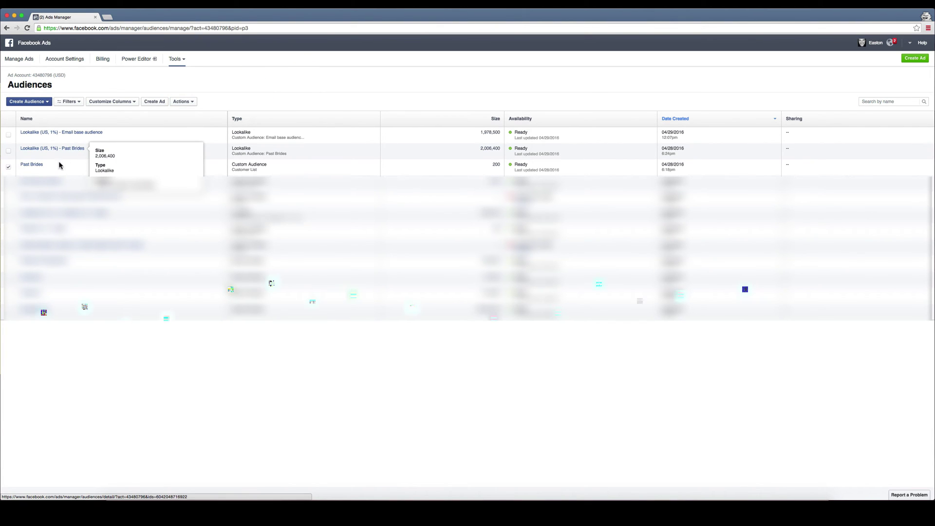
mouse_move(39, 168)
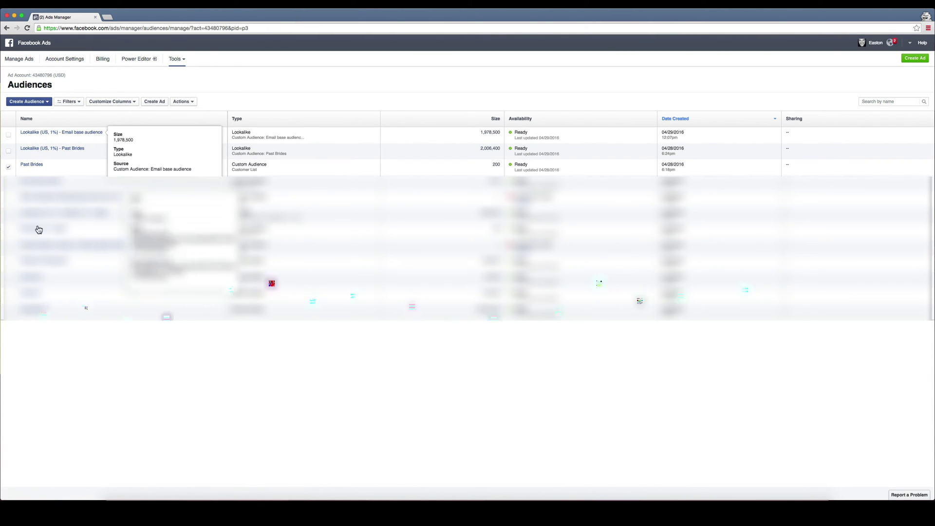
Create a Get Video Views campaign for the LuRey Photography page and continue to the ad set
click(22, 59)
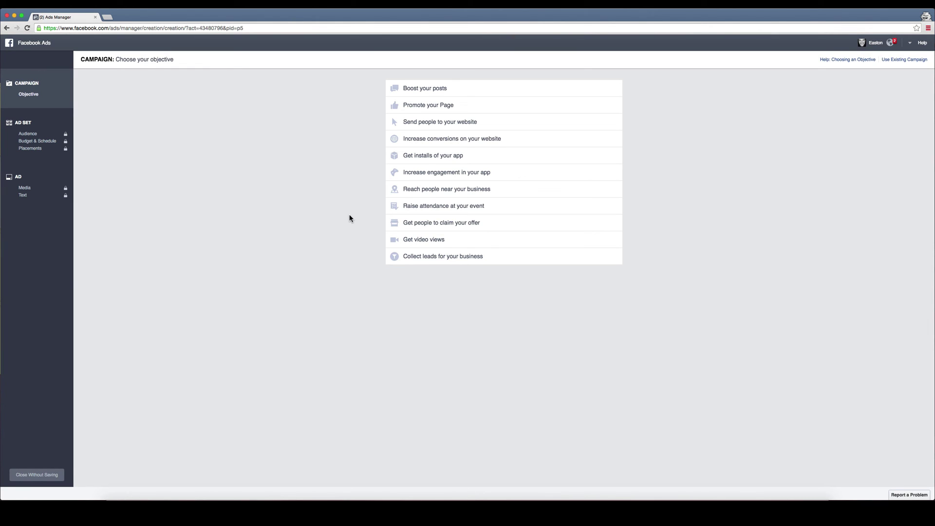
click(413, 239)
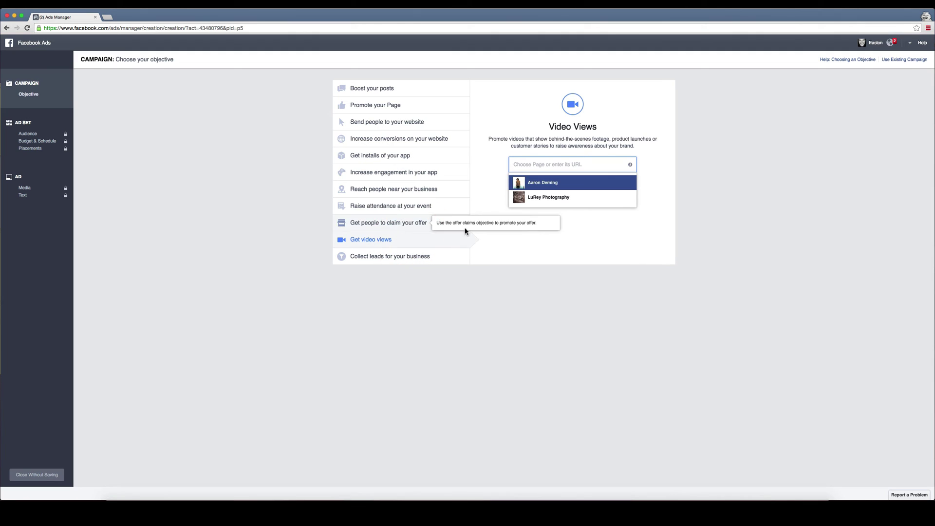
click(578, 204)
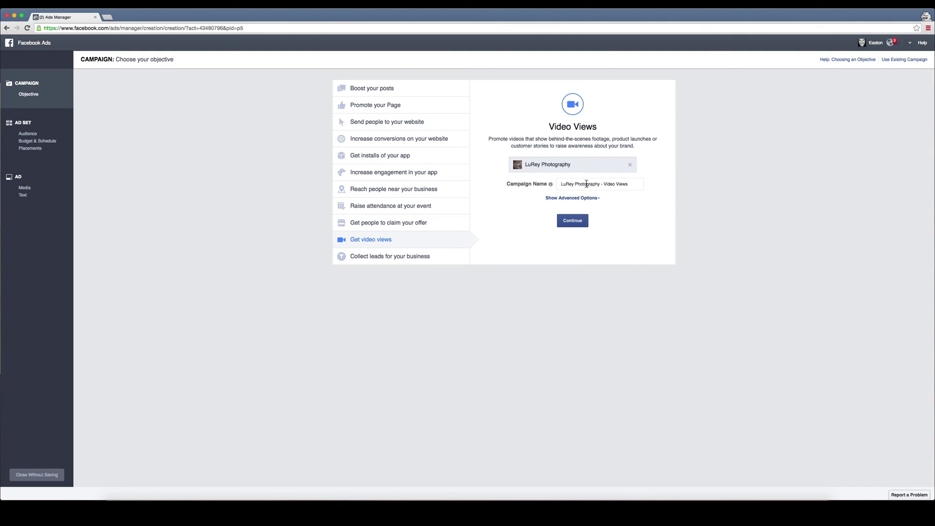
click(570, 224)
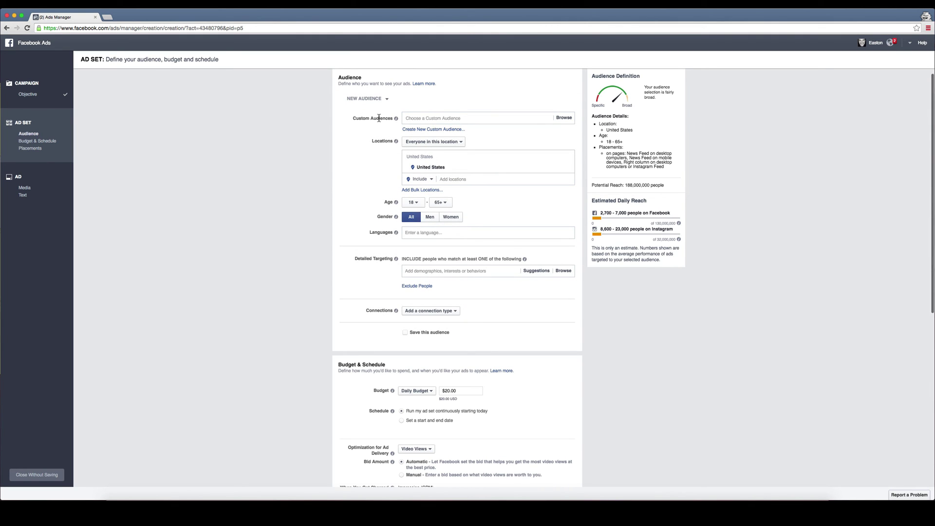
Set the ad set's custom audience to Lookalike (US, 1%) - Past Brides
click(420, 118)
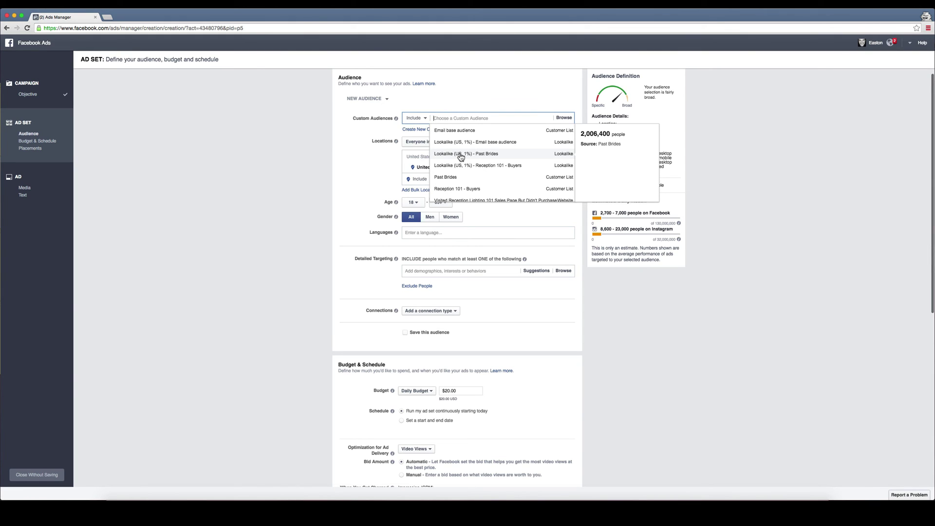
click(460, 155)
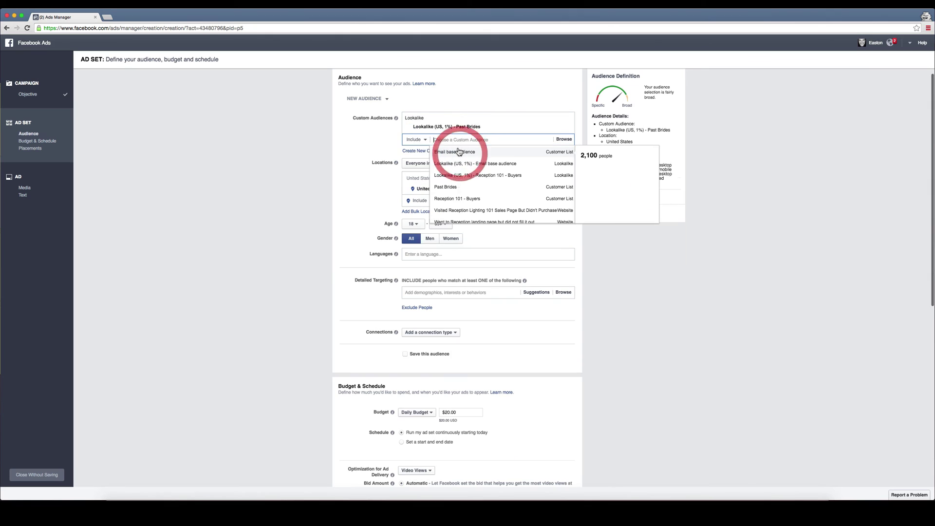
click(350, 193)
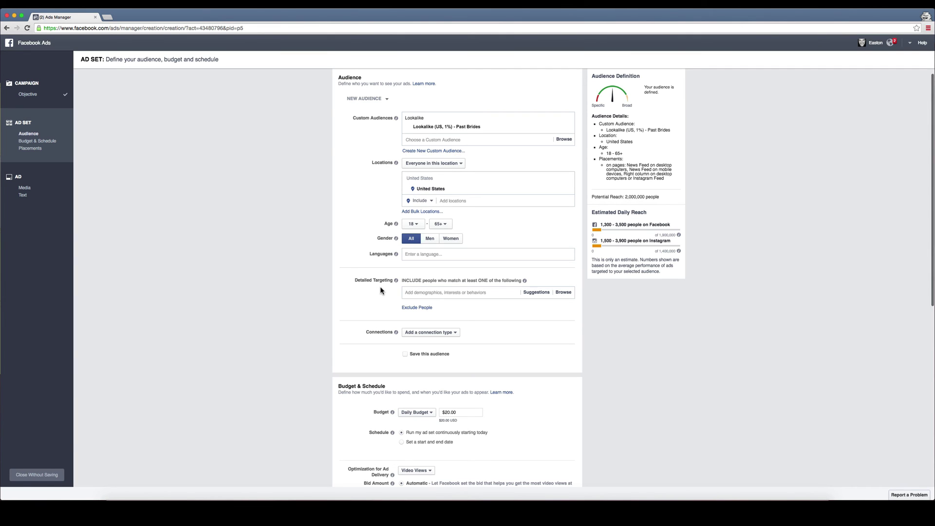
scroll(381, 290, down, 1)
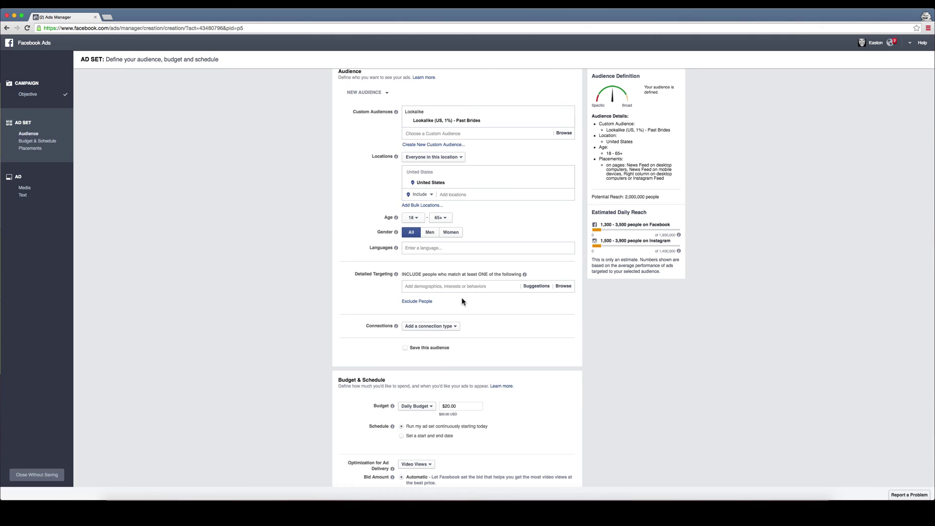
scroll(506, 369, down, 5)
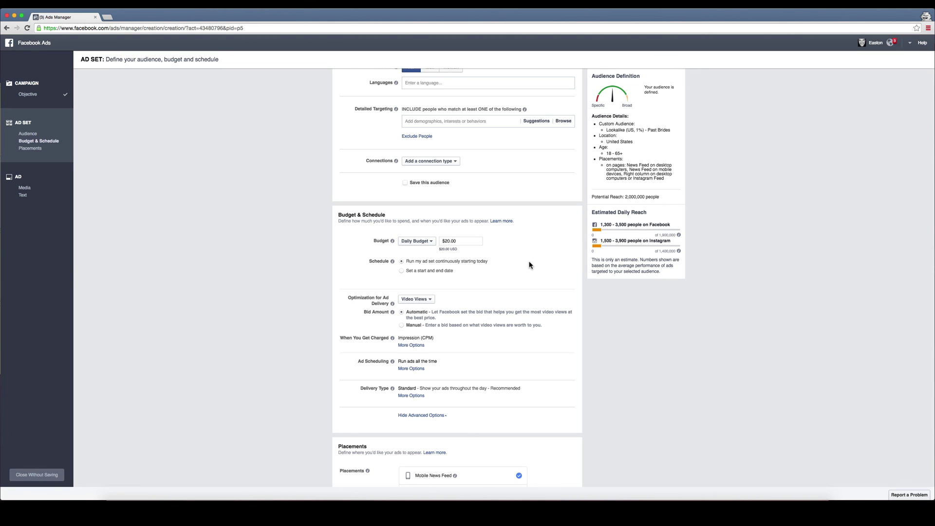
scroll(523, 239, up, 5)
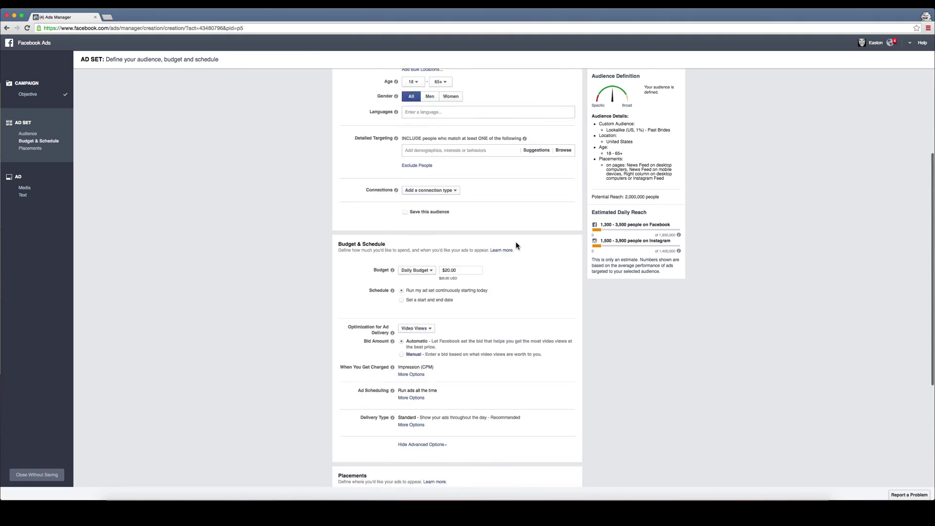